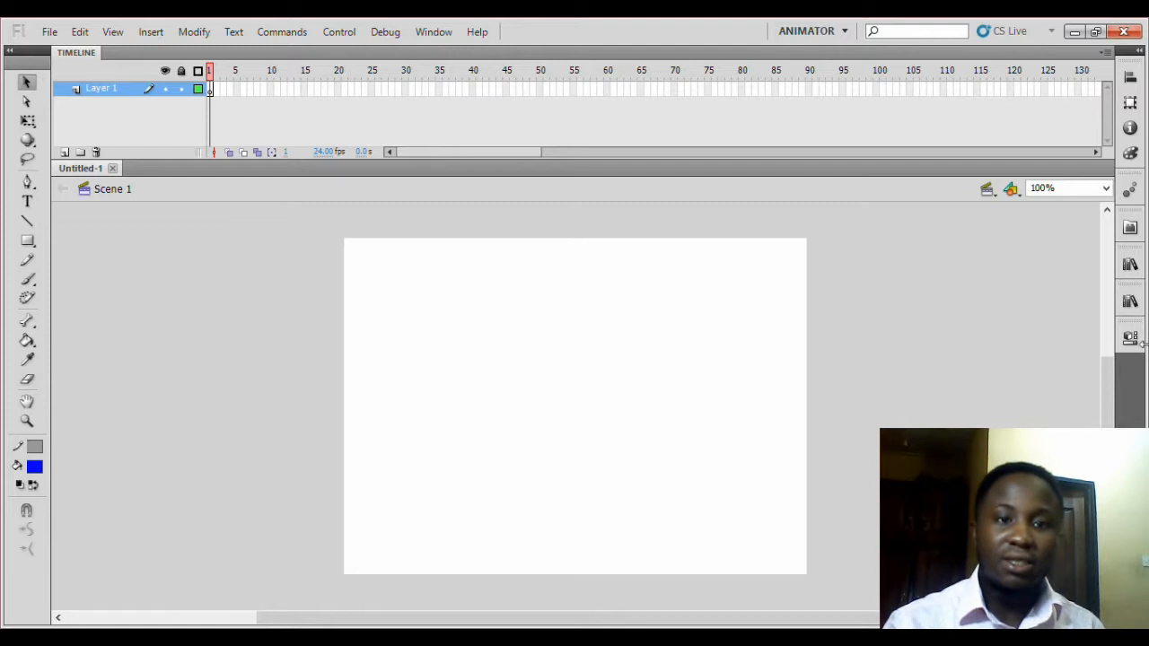
Open the Properties panel for the document.
{"action": "mouse_move", "coordinate": [1130, 338]}
{"action": "left_mouse_down"}
{"action": "mouse_move", "coordinate": [1076, 342]}
{"action": "mouse_move", "coordinate": [1113, 336]}
{"action": "left_mouse_up"}
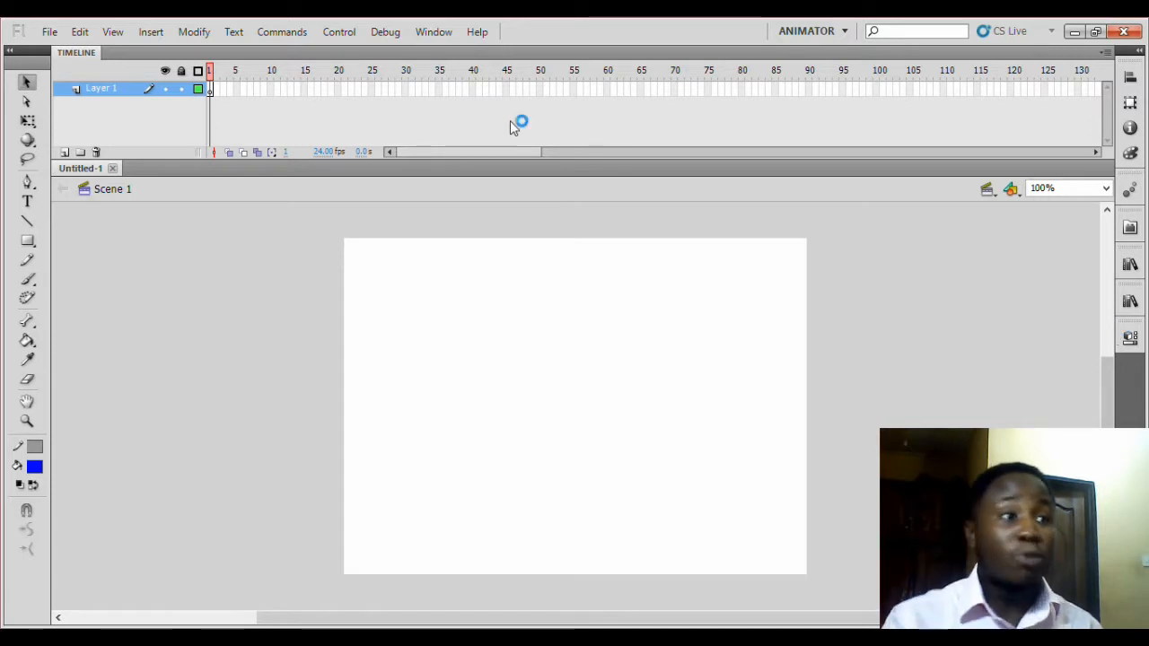
{"action": "left_click", "coordinate": [434, 34]}
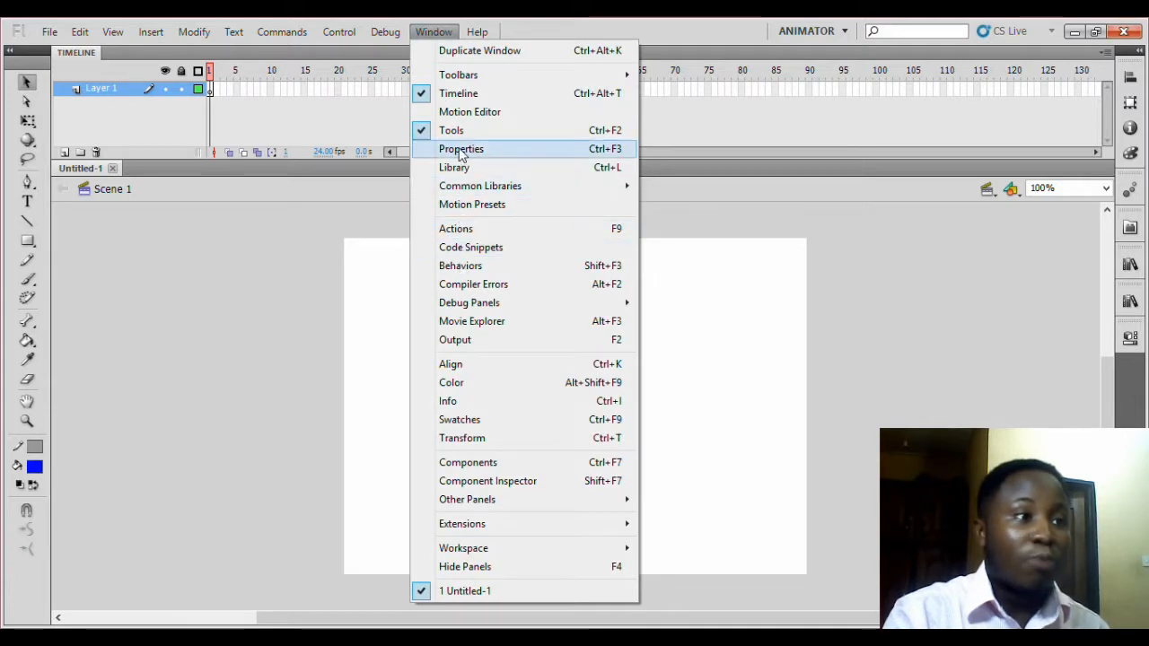
{"action": "left_click", "coordinate": [607, 155]}
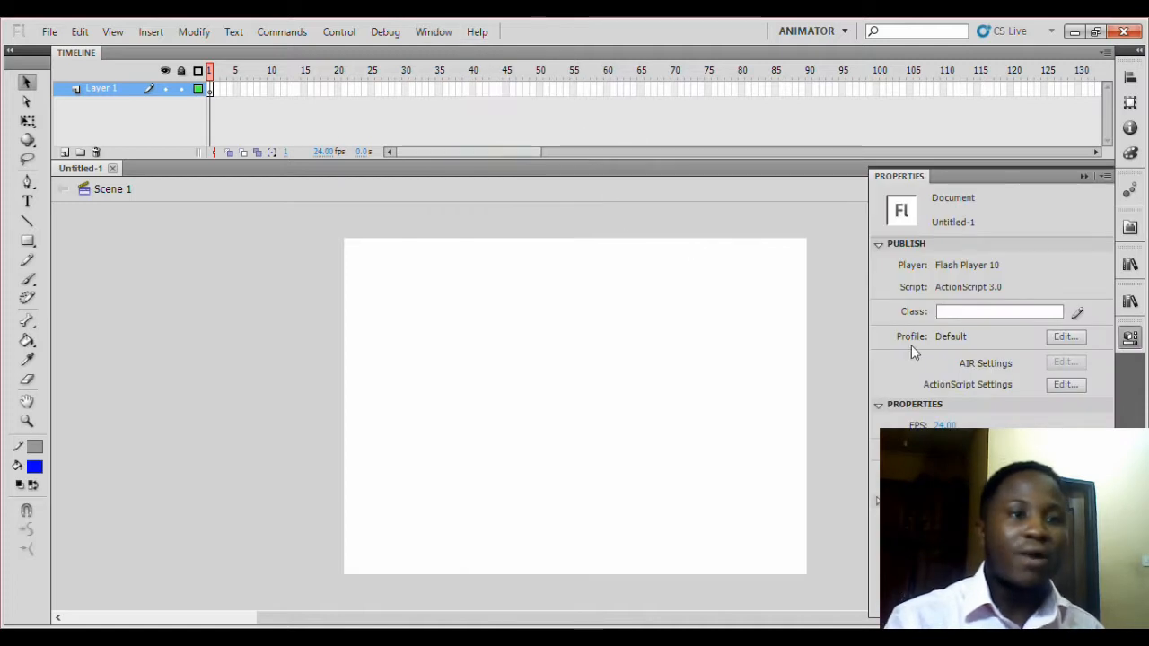
Open the publish settings, keep Flash Player 10 as the player, and set JPEG quality to 90.
{"action": "left_click_drag", "start_coordinate": [1037, 182], "coordinate": [616, 118]}
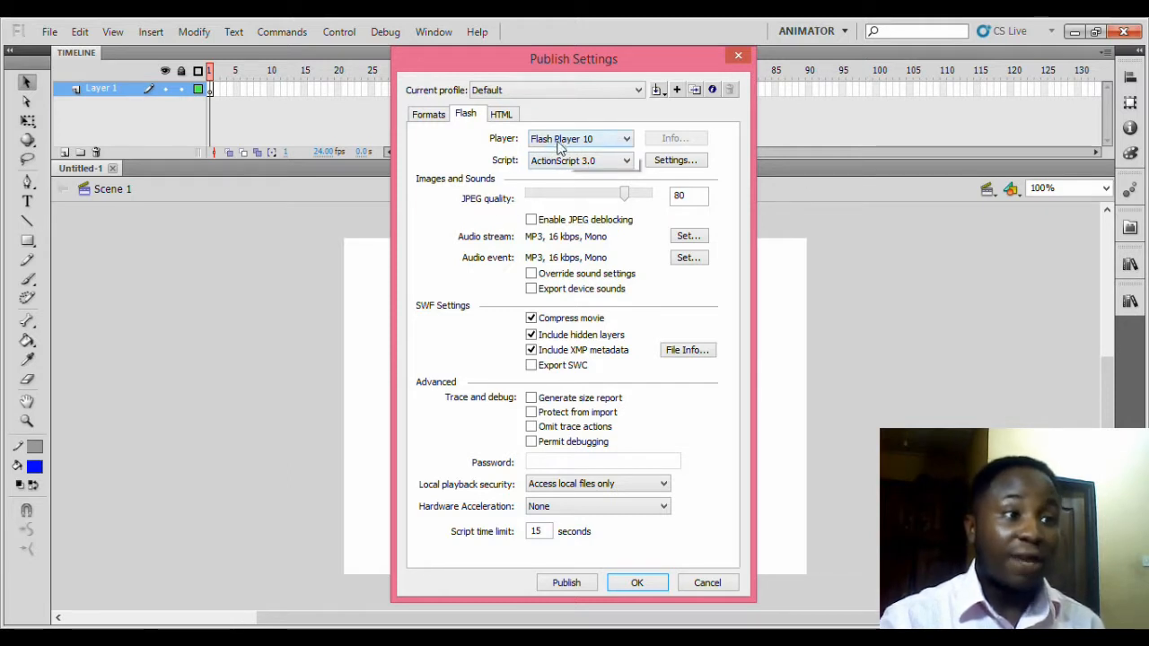
{"action": "left_click", "coordinate": [626, 142]}
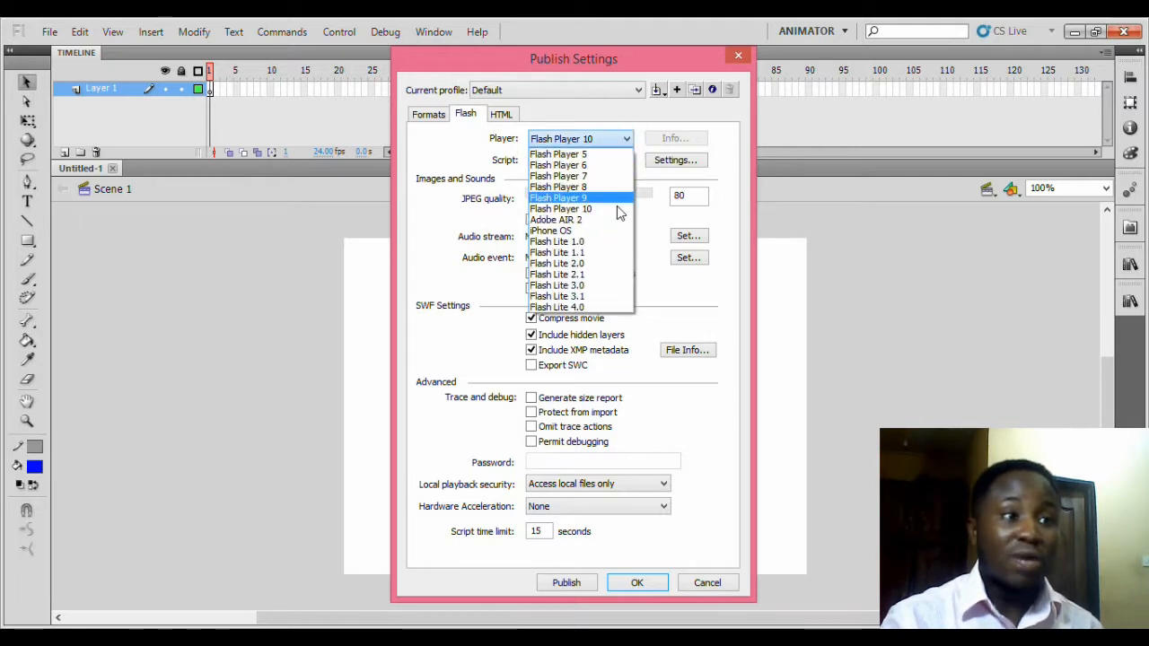
{"action": "left_click", "coordinate": [592, 210]}
{"action": "left_click_drag", "start_coordinate": [689, 196], "coordinate": [656, 199]}
{"action": "type", "text": "90"}
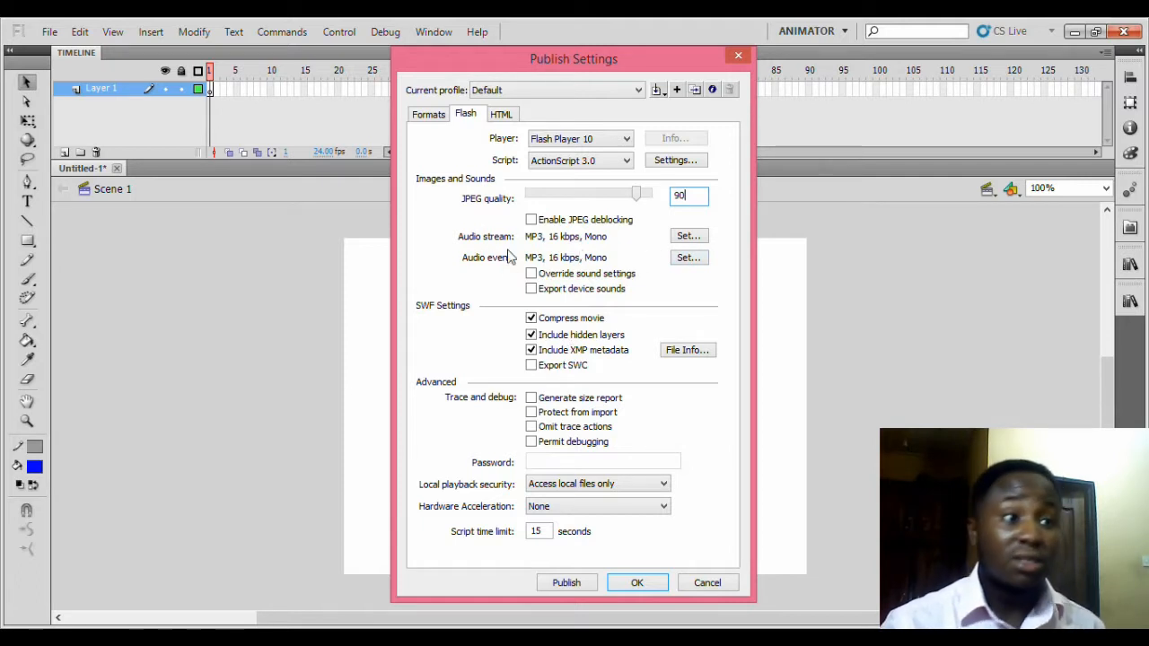
Set the audio stream to MP3 at 160 kbps with Best quality and stereo-to-mono conversion turned off.
{"action": "left_click", "coordinate": [688, 236]}
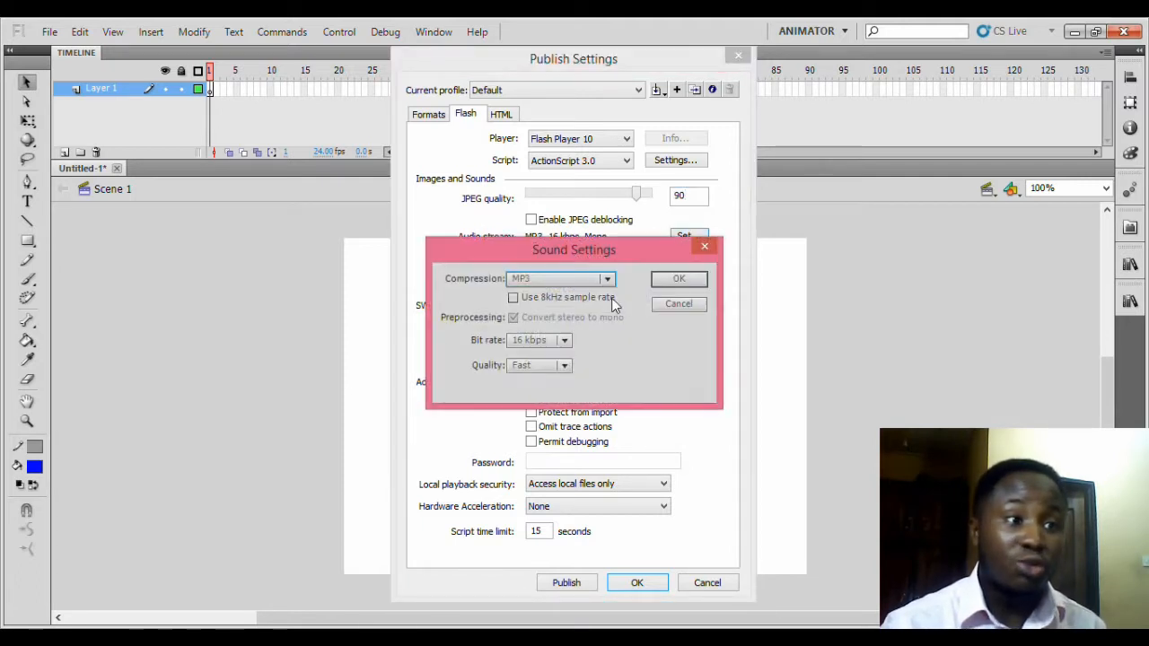
{"action": "left_click", "coordinate": [607, 279]}
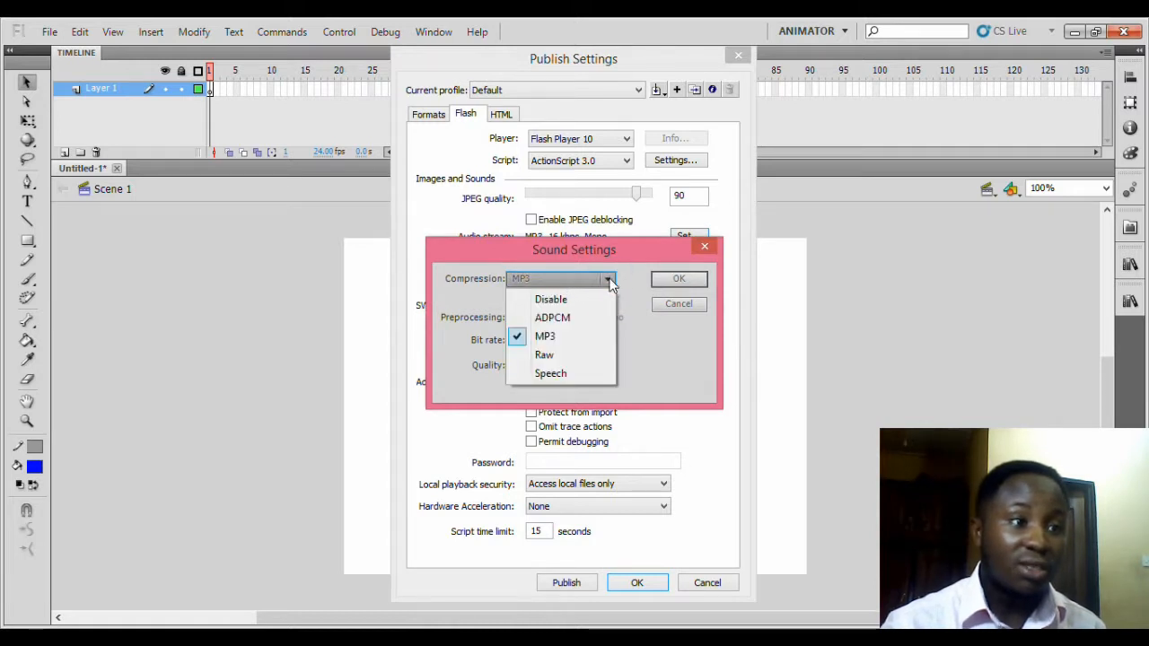
{"action": "left_click", "coordinate": [567, 284]}
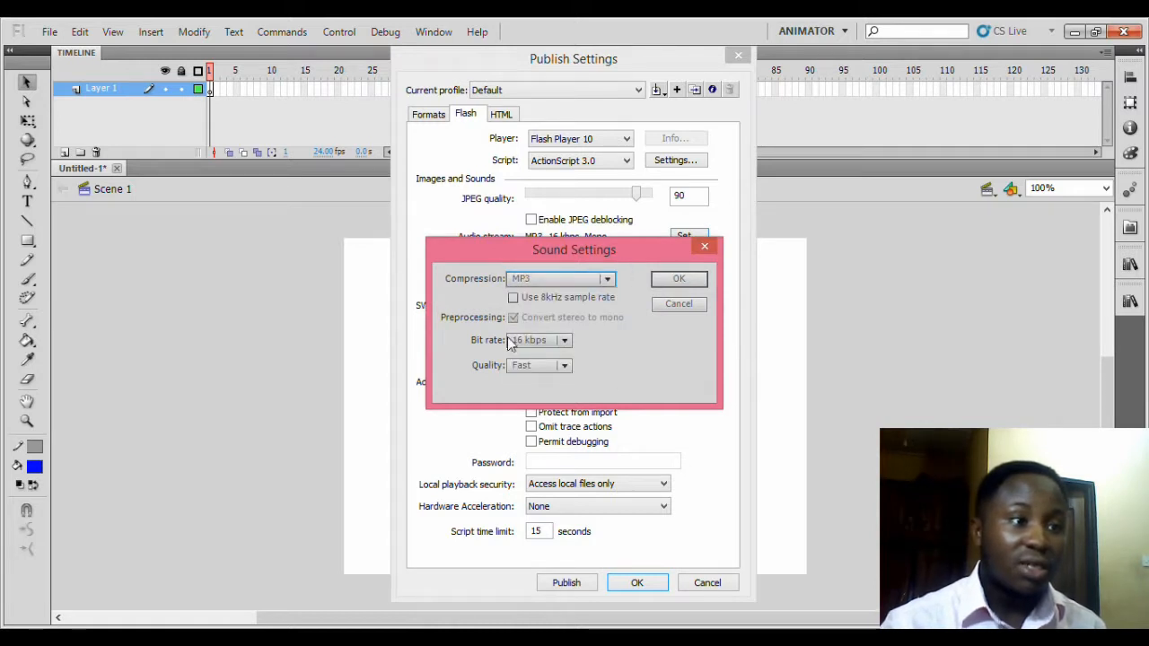
{"action": "left_click", "coordinate": [563, 341]}
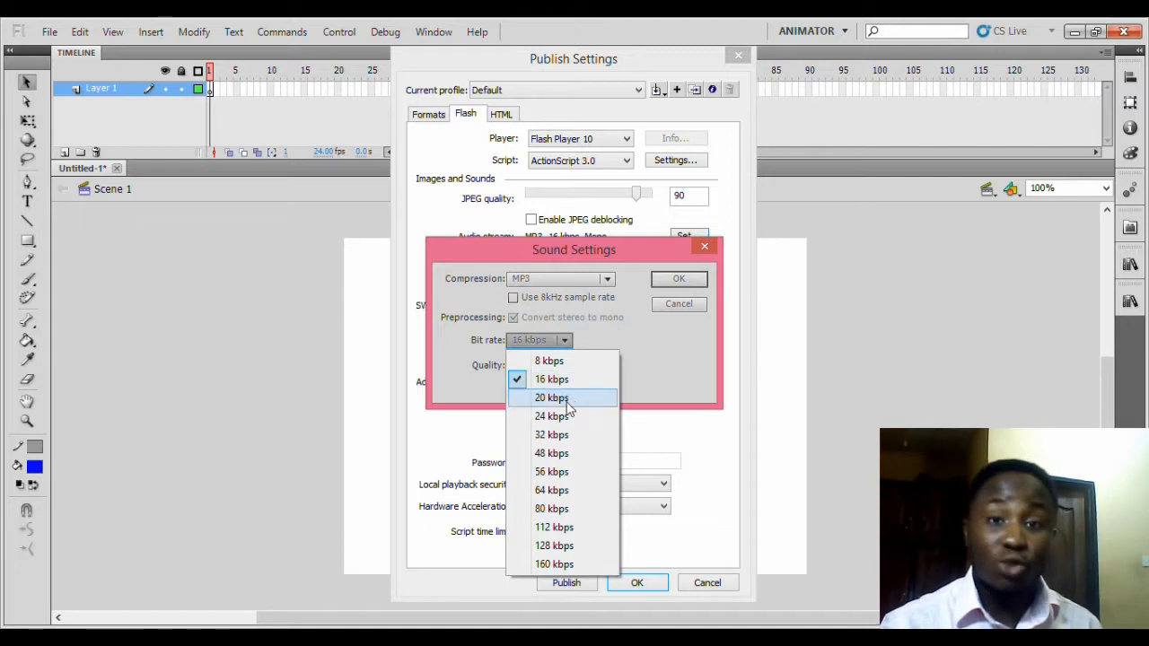
{"action": "left_click", "coordinate": [582, 565]}
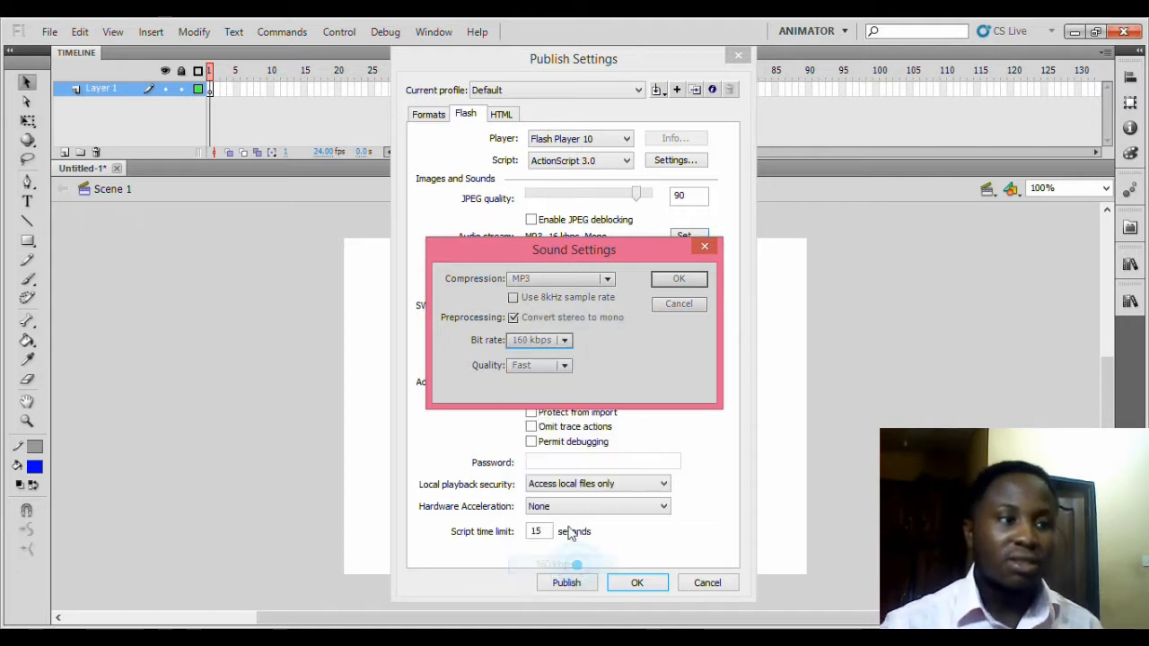
{"action": "left_click", "coordinate": [565, 366]}
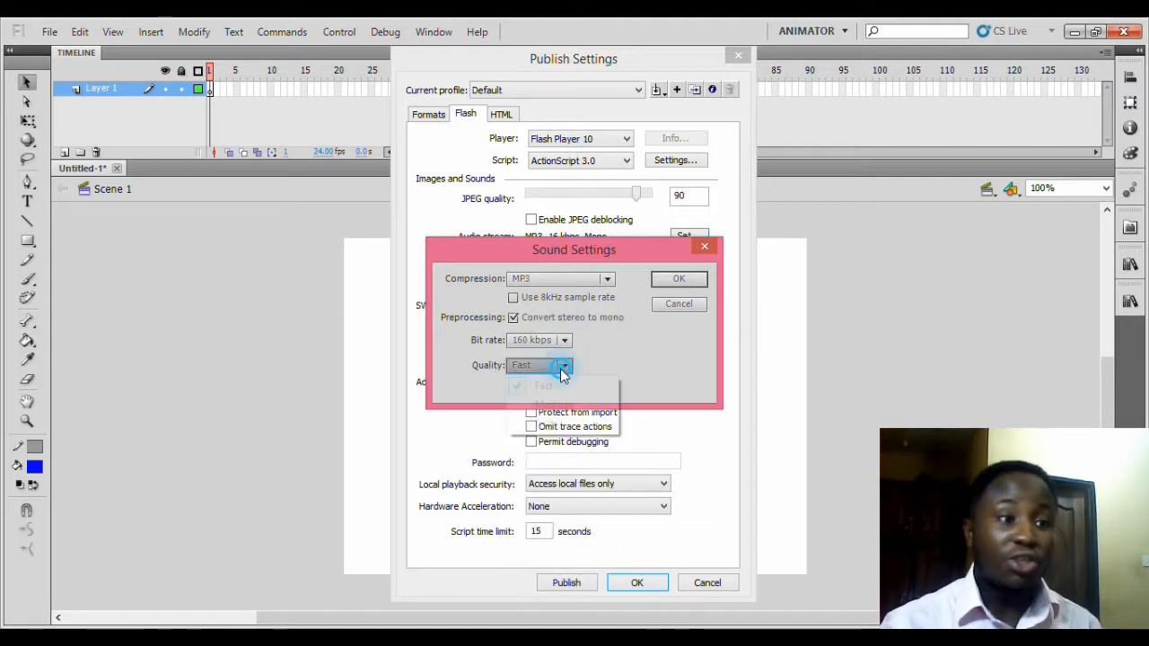
{"action": "left_click", "coordinate": [558, 424]}
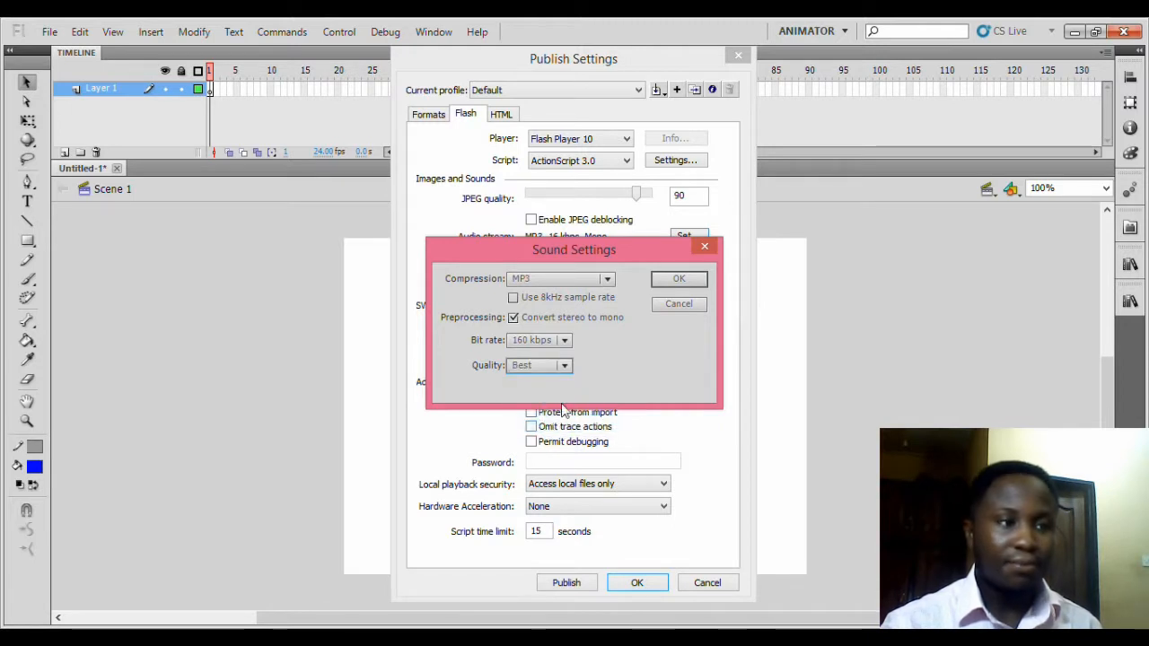
{"action": "left_click", "coordinate": [513, 318]}
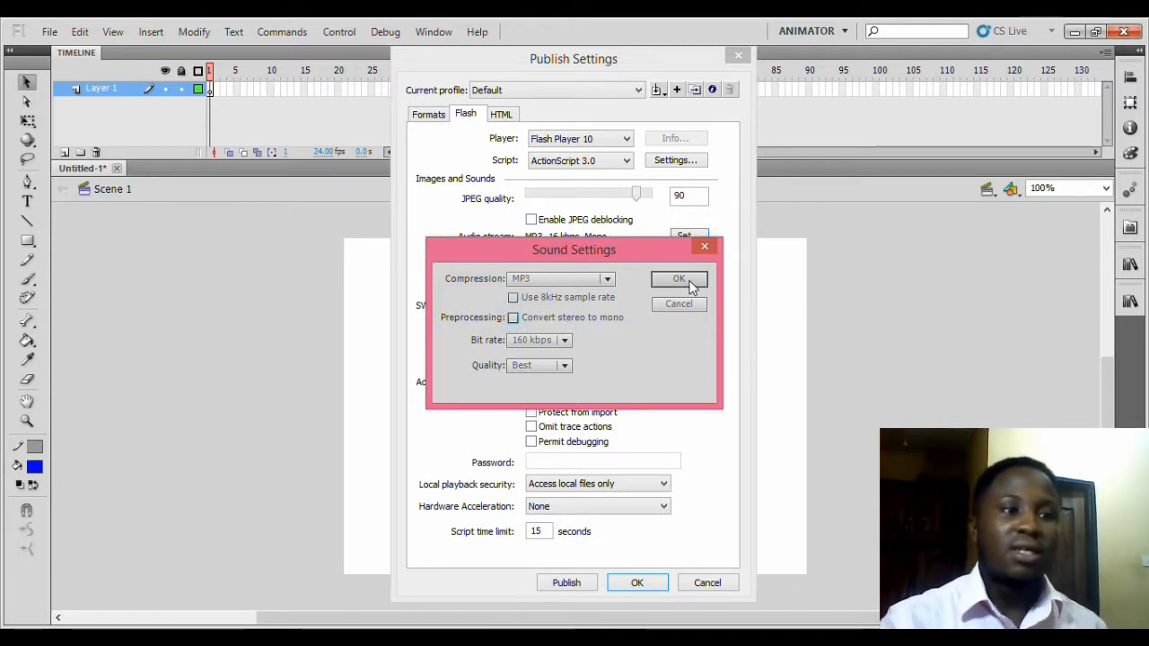
{"action": "left_click", "coordinate": [678, 280]}
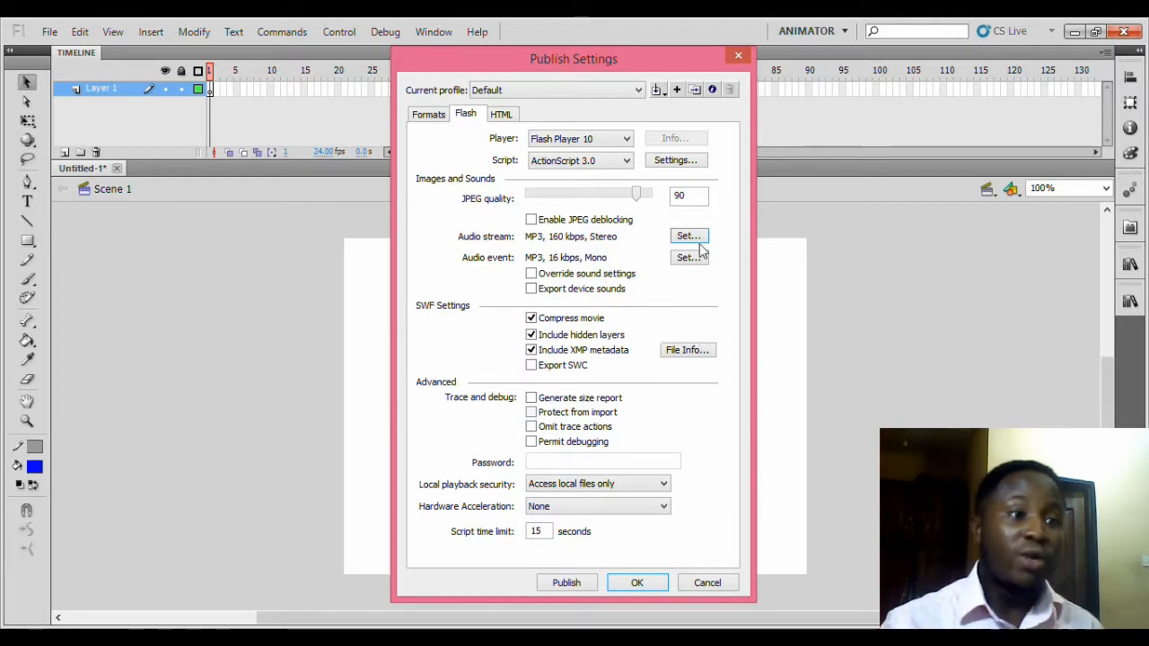
Set the audio event to MP3 at 160 kbps with Best quality, then apply the publish settings.
{"action": "left_click", "coordinate": [684, 259]}
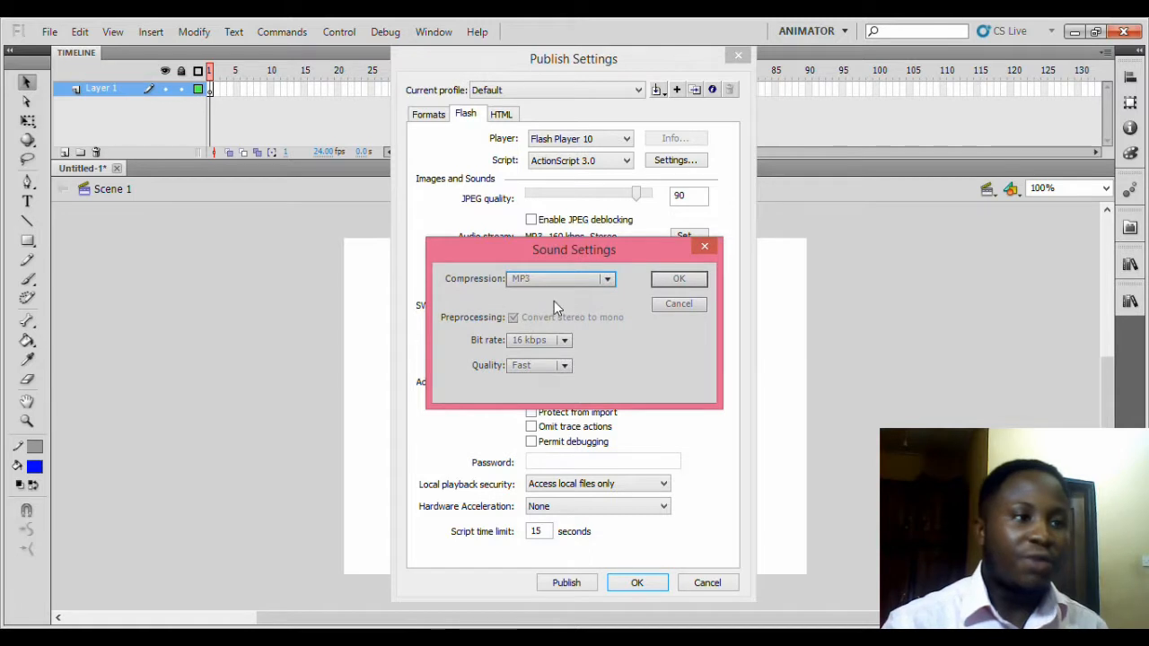
{"action": "left_click", "coordinate": [599, 280]}
{"action": "left_click", "coordinate": [545, 335]}
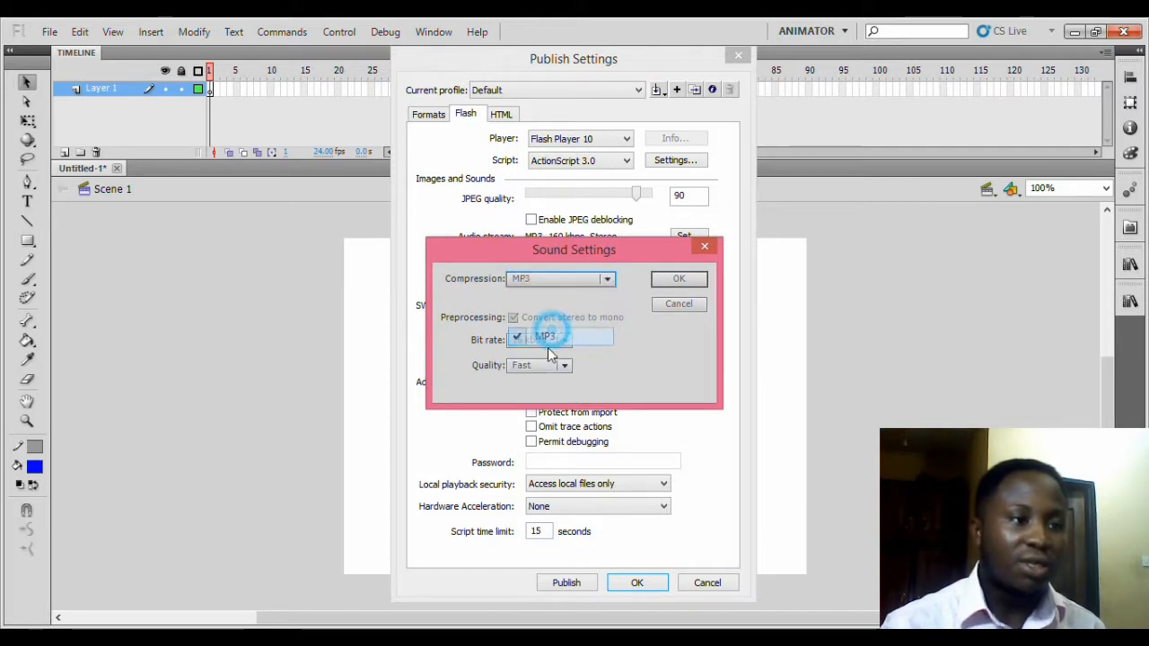
{"action": "left_click", "coordinate": [537, 341]}
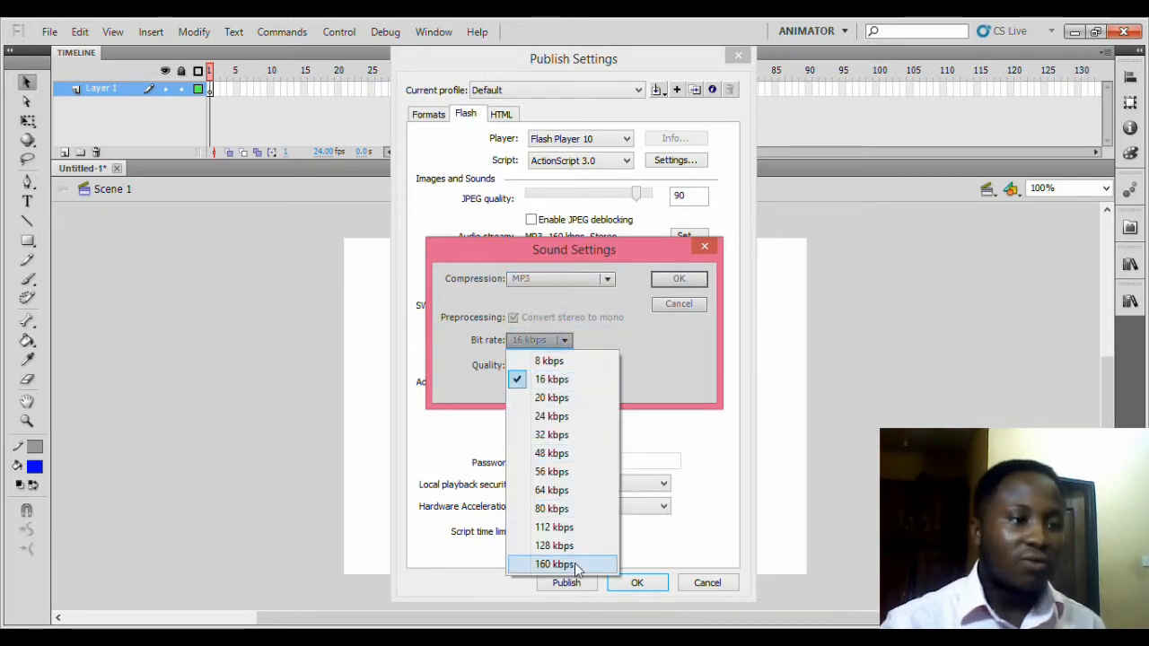
{"action": "left_click", "coordinate": [567, 563]}
{"action": "left_click", "coordinate": [551, 365]}
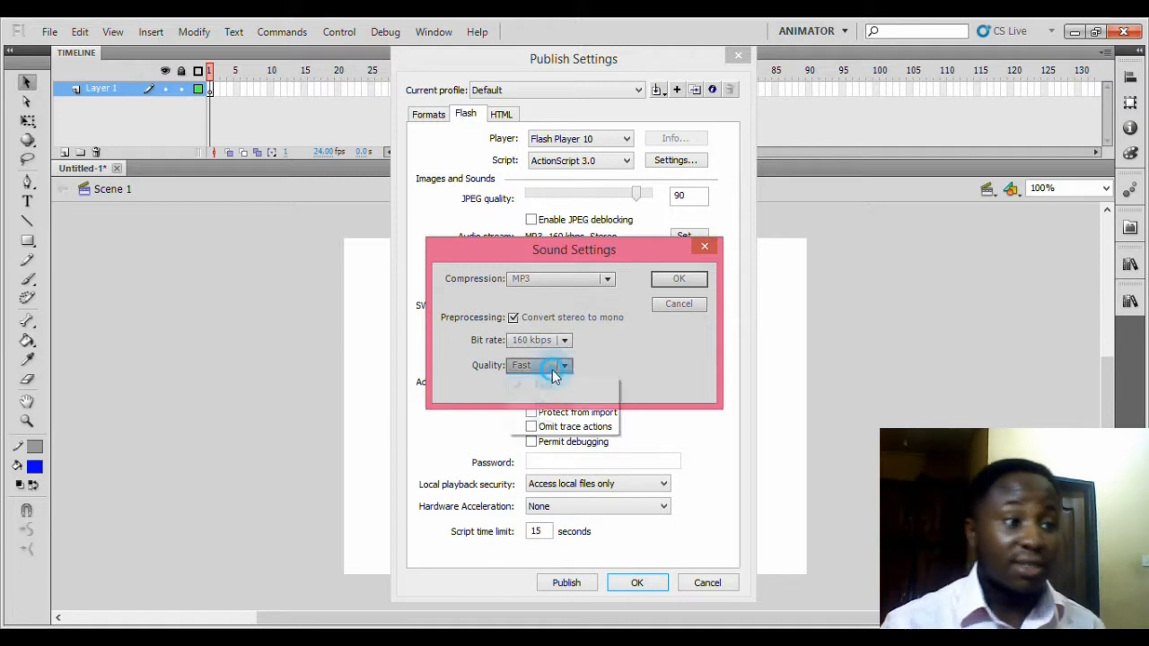
{"action": "left_click", "coordinate": [560, 427]}
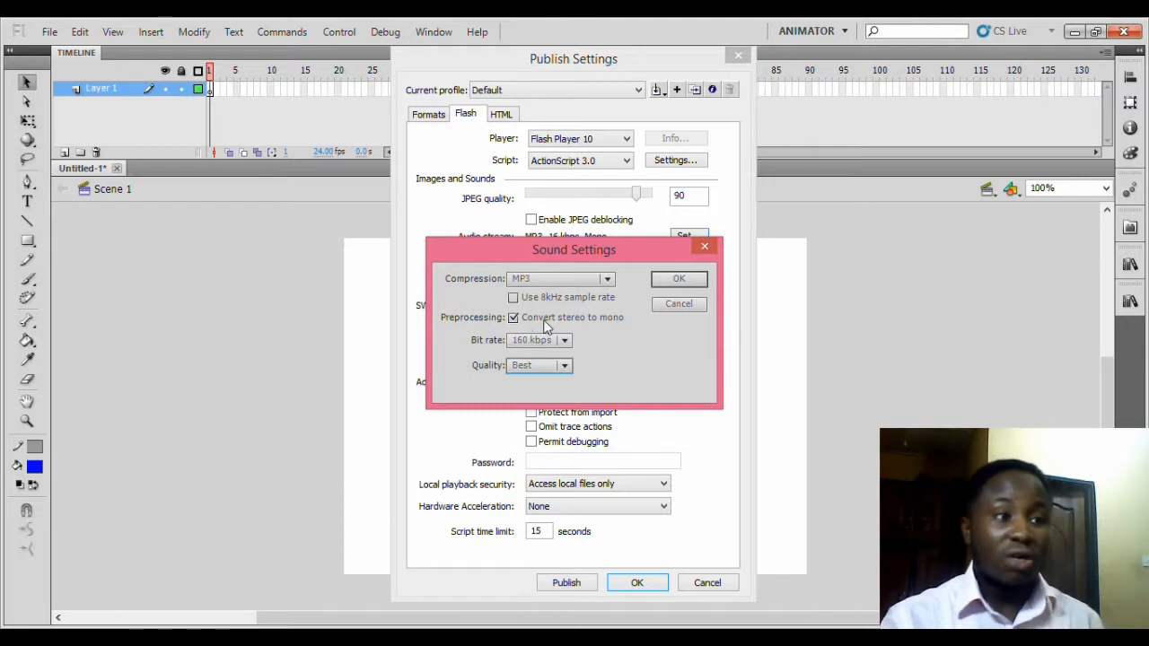
{"action": "left_click", "coordinate": [513, 318]}
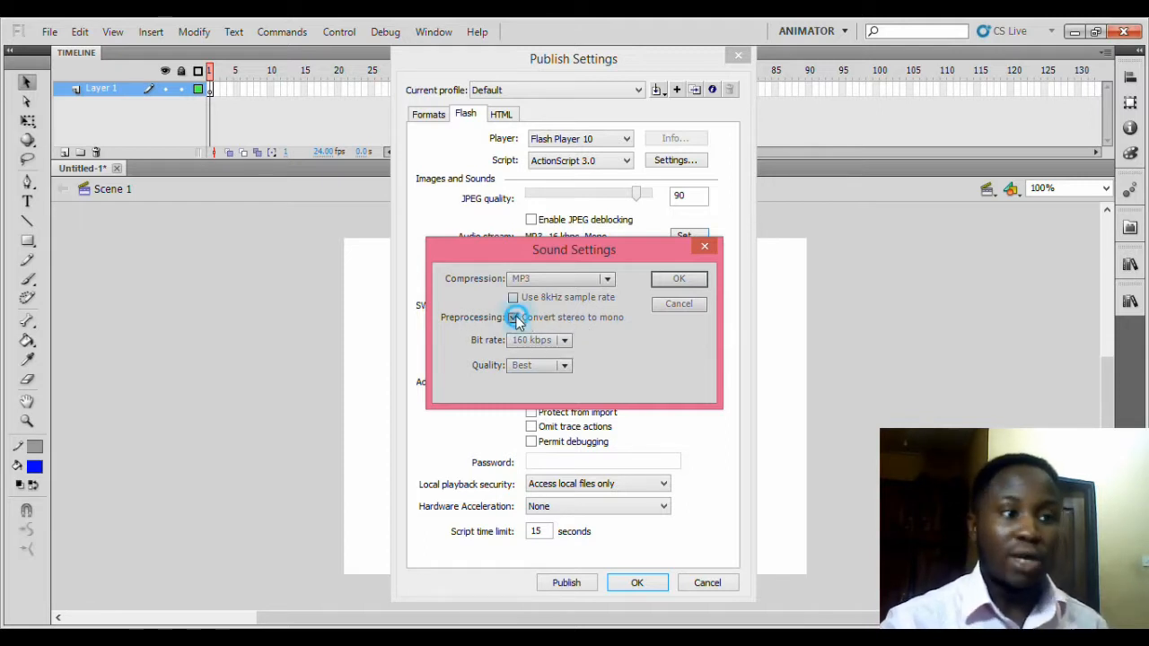
{"action": "left_click", "coordinate": [679, 279]}
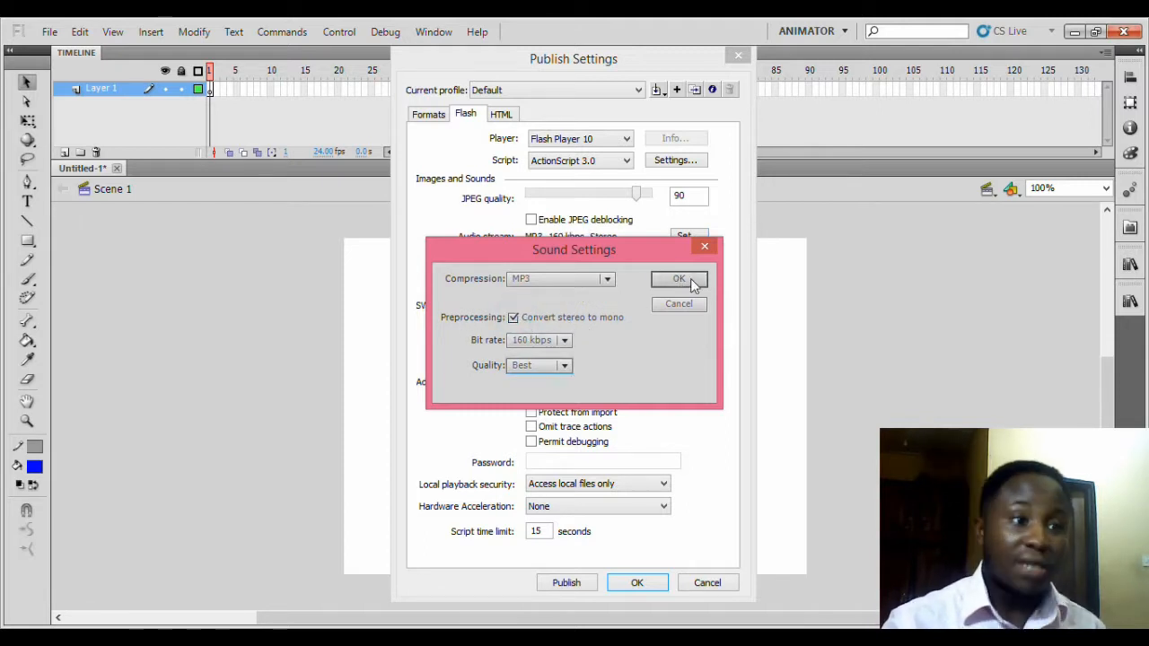
{"action": "left_click", "coordinate": [679, 279]}
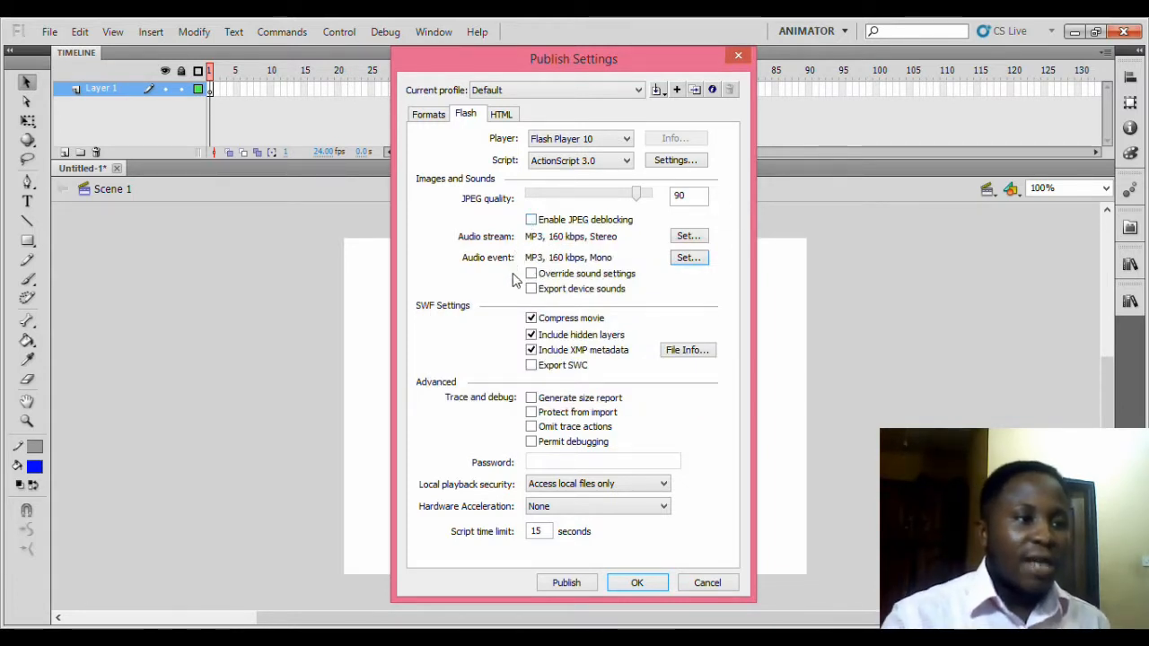
{"action": "left_click", "coordinate": [638, 585]}
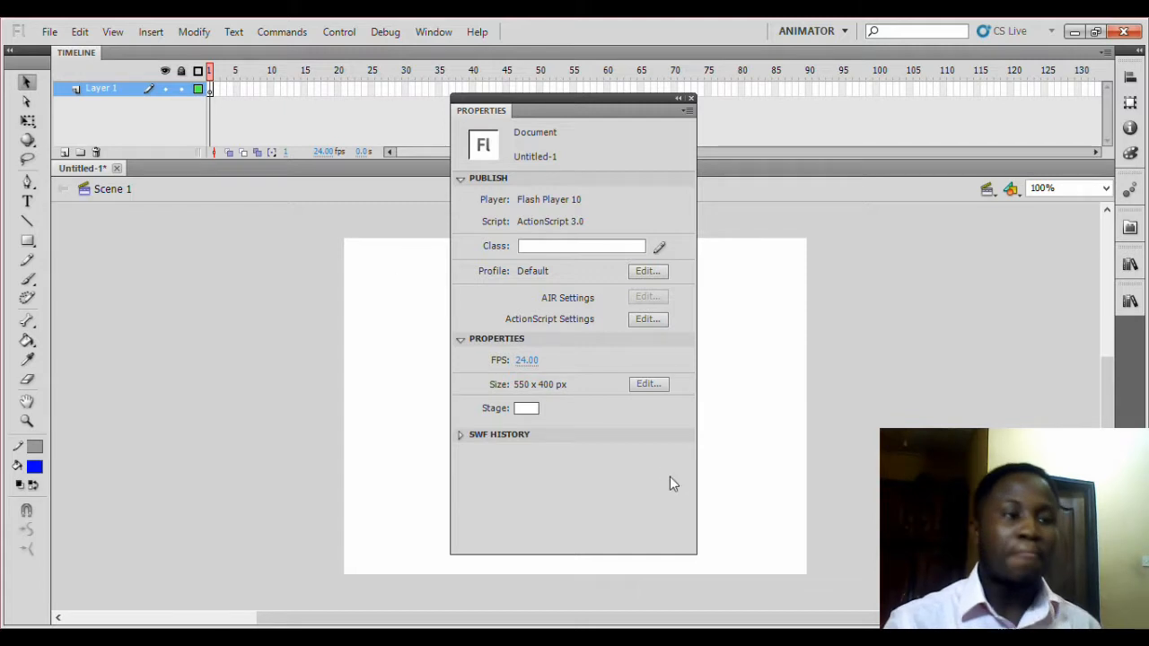
Set the document dimensions to 960 px width by 540 px height.
{"action": "left_click", "coordinate": [649, 385]}
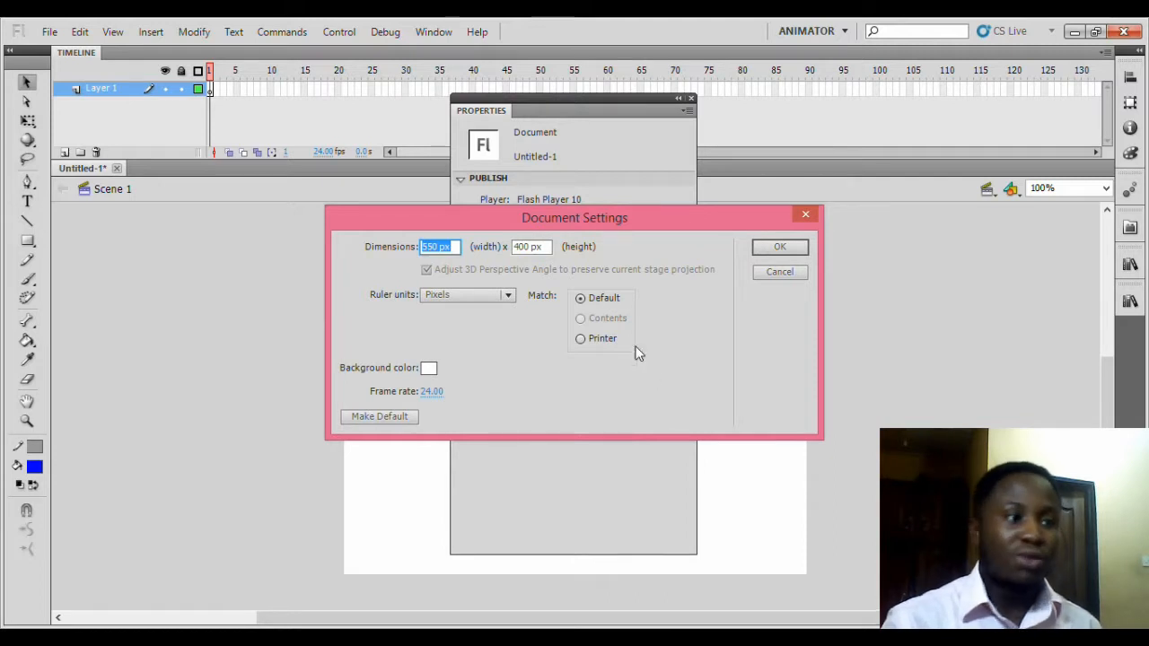
{"action": "left_click", "coordinate": [459, 252]}
{"action": "left_click_drag", "start_coordinate": [457, 250], "coordinate": [412, 256]}
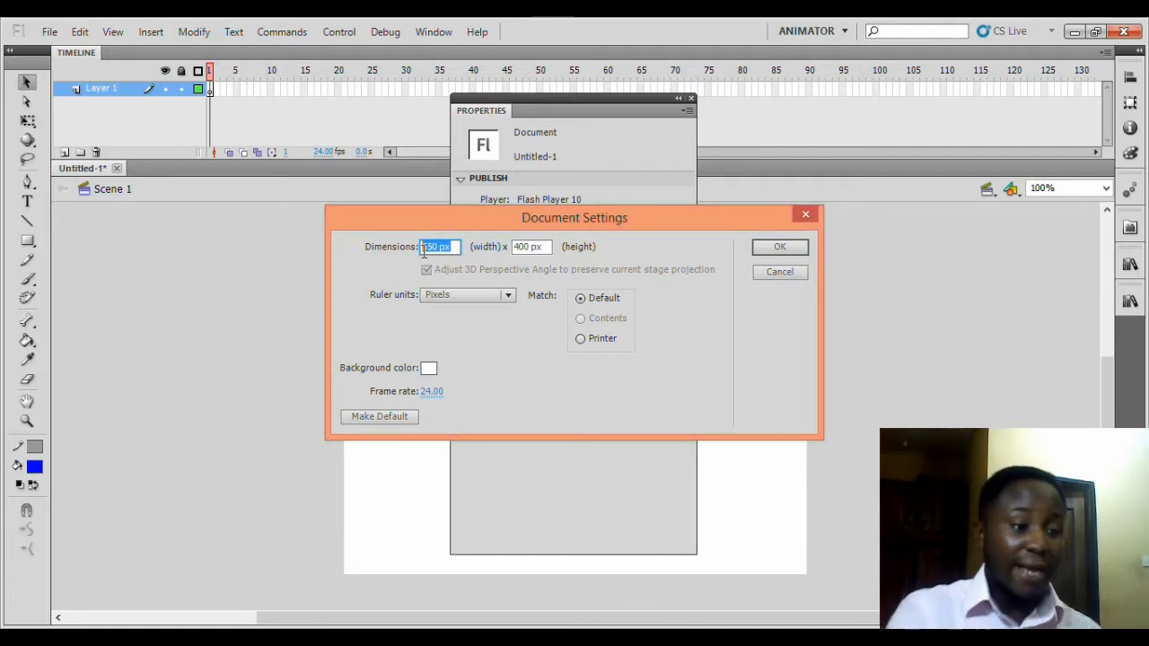
{"action": "type", "text": "960"}
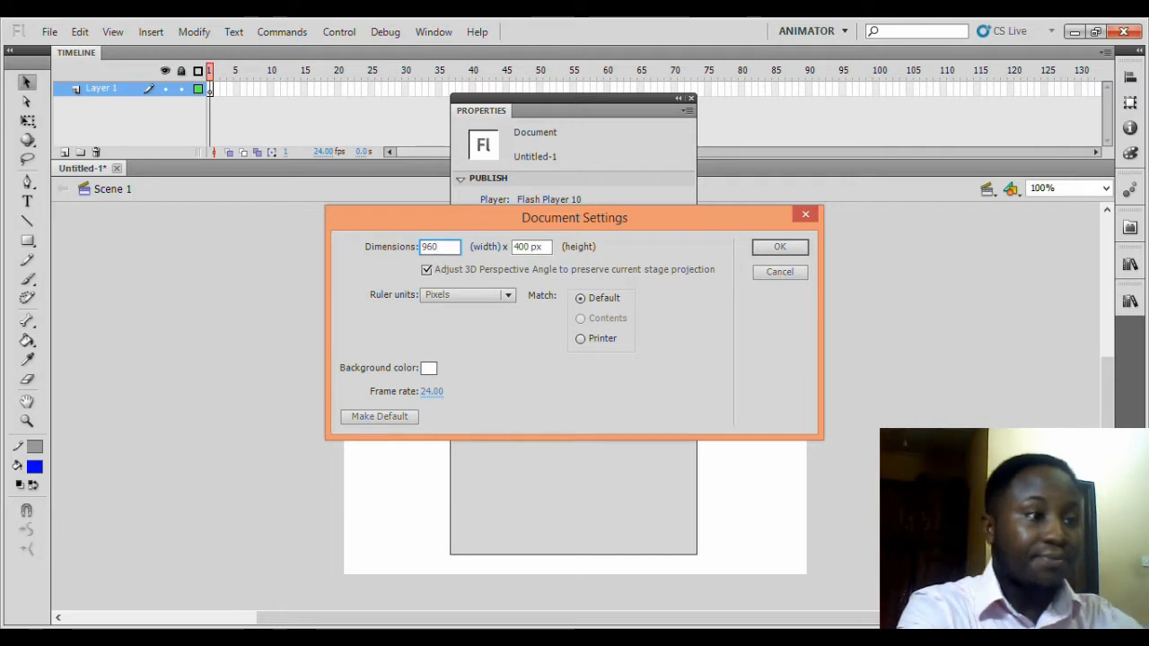
{"action": "left_click", "coordinate": [531, 247]}
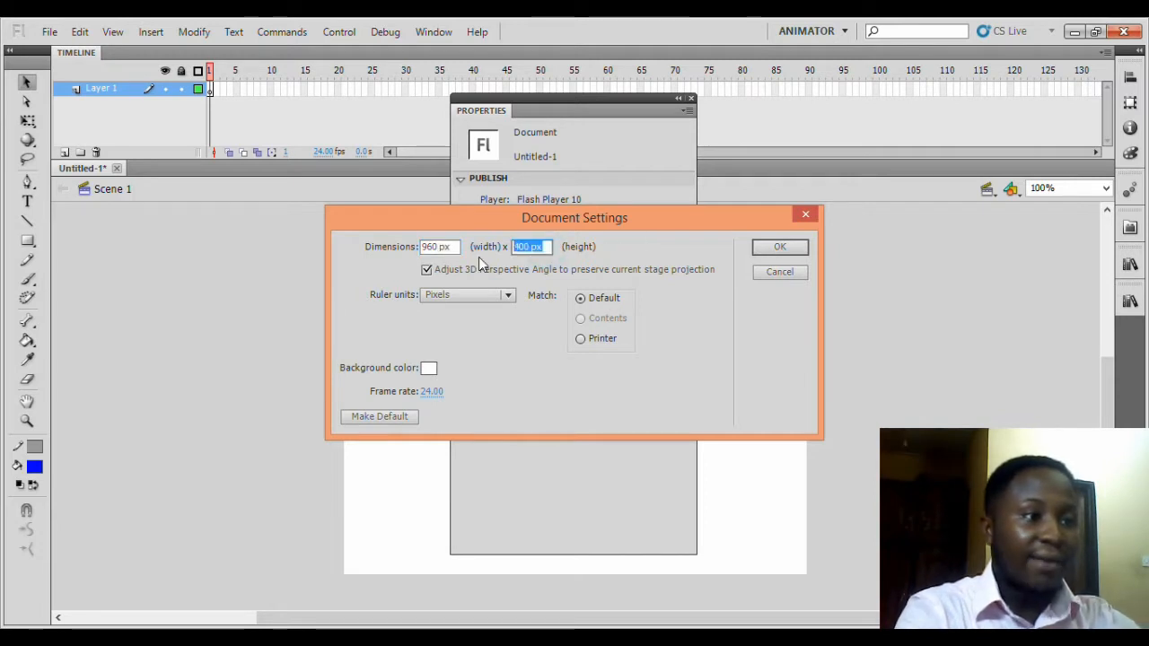
{"action": "type", "text": "540"}
{"action": "key", "text": "Return"}
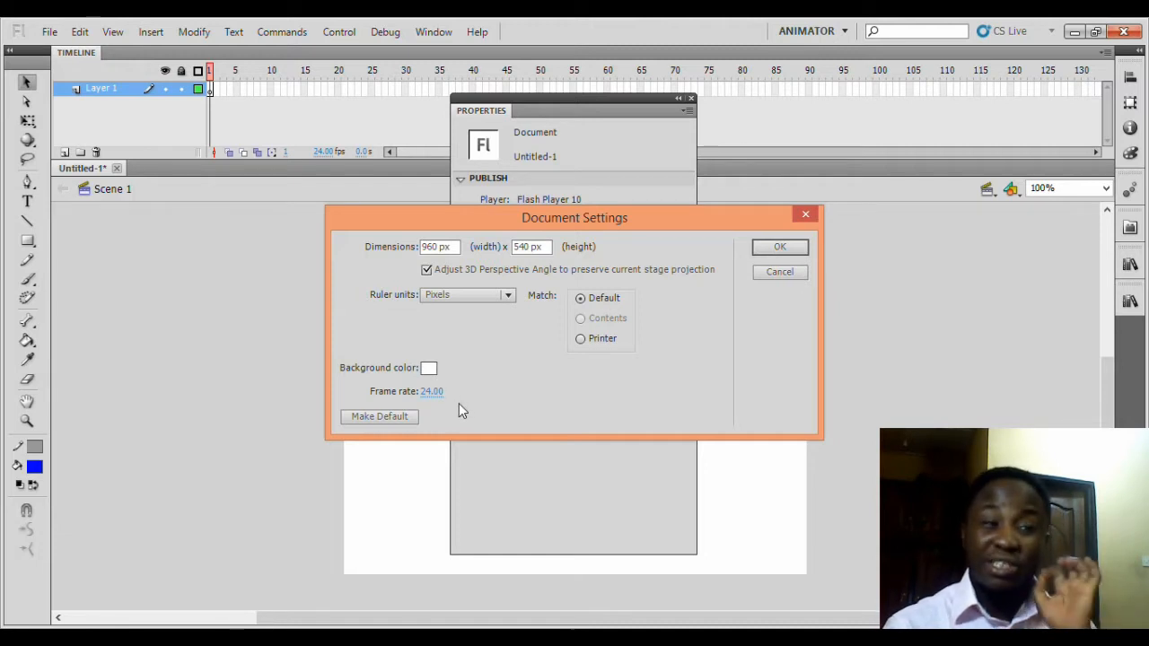
Set the stage background color to grey and confirm the document settings.
{"action": "left_click", "coordinate": [428, 369]}
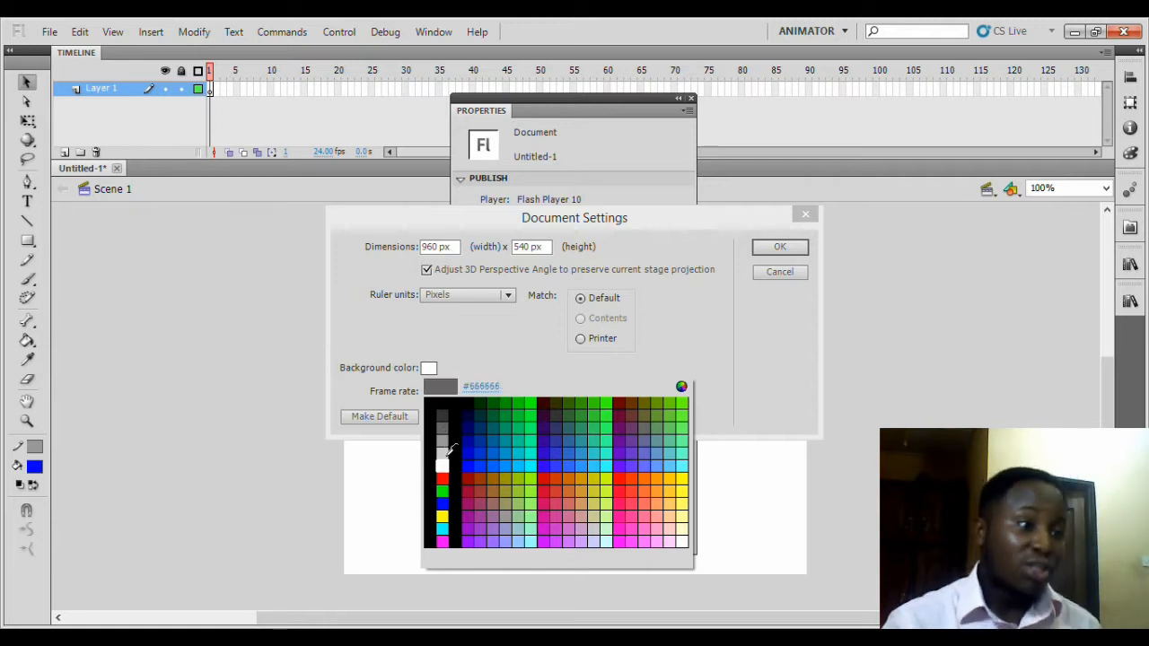
{"action": "left_click", "coordinate": [443, 440]}
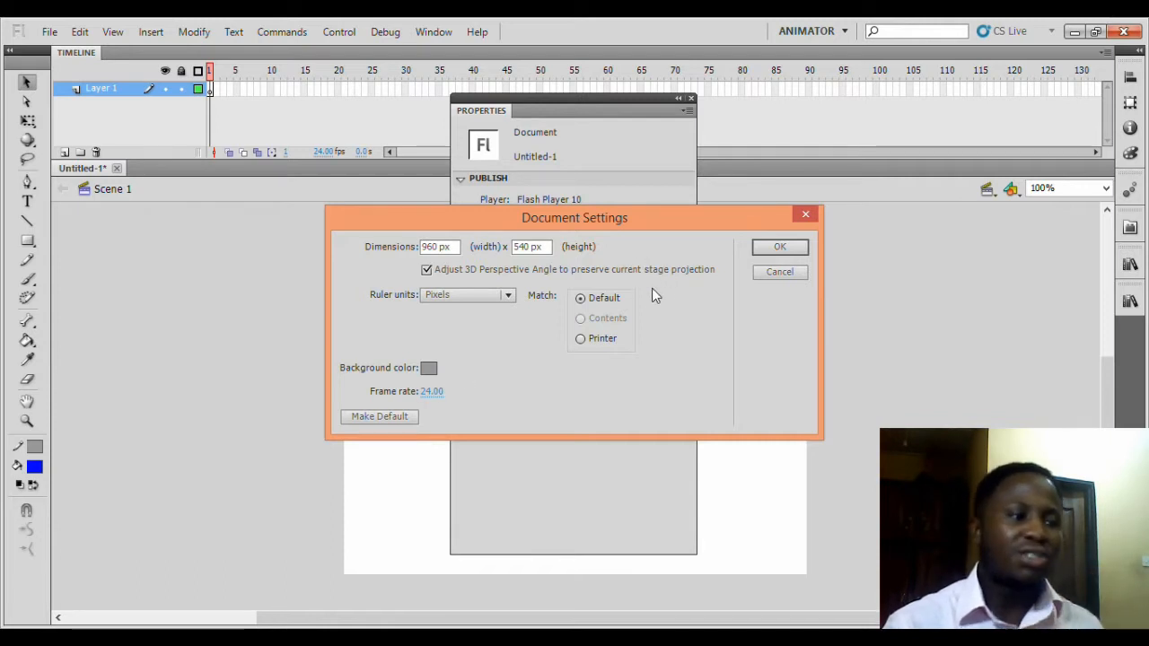
{"action": "left_click", "coordinate": [778, 251]}
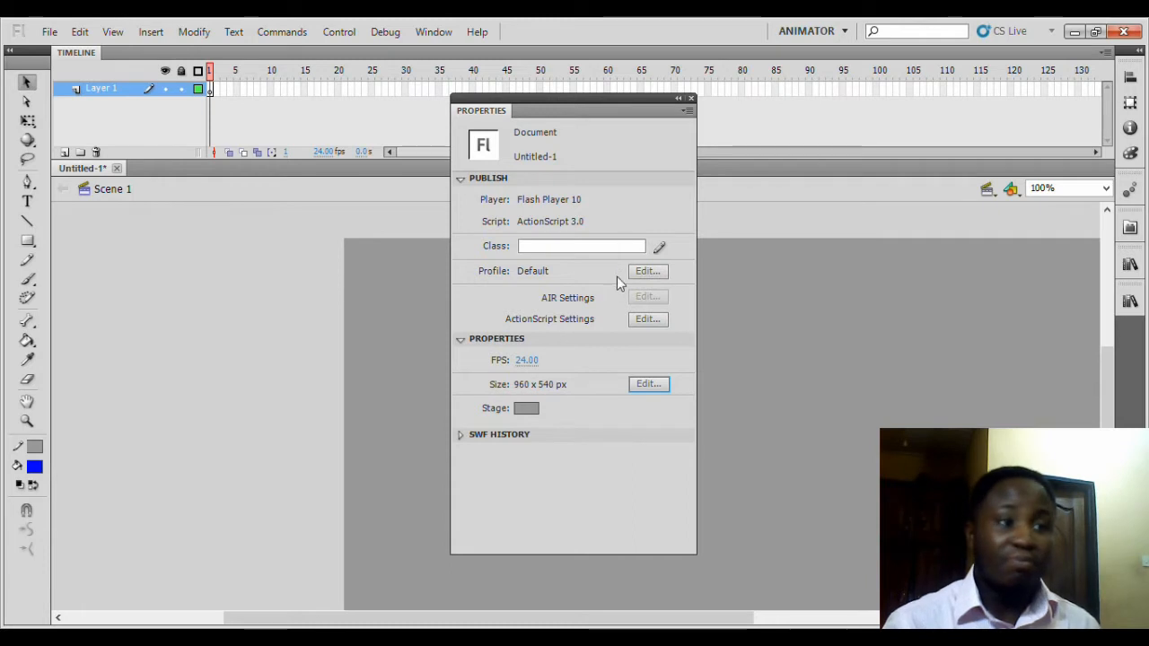
Close the Properties panel.
{"action": "left_click", "coordinate": [678, 102]}
{"action": "left_click_drag", "start_coordinate": [465, 117], "coordinate": [1109, 345]}
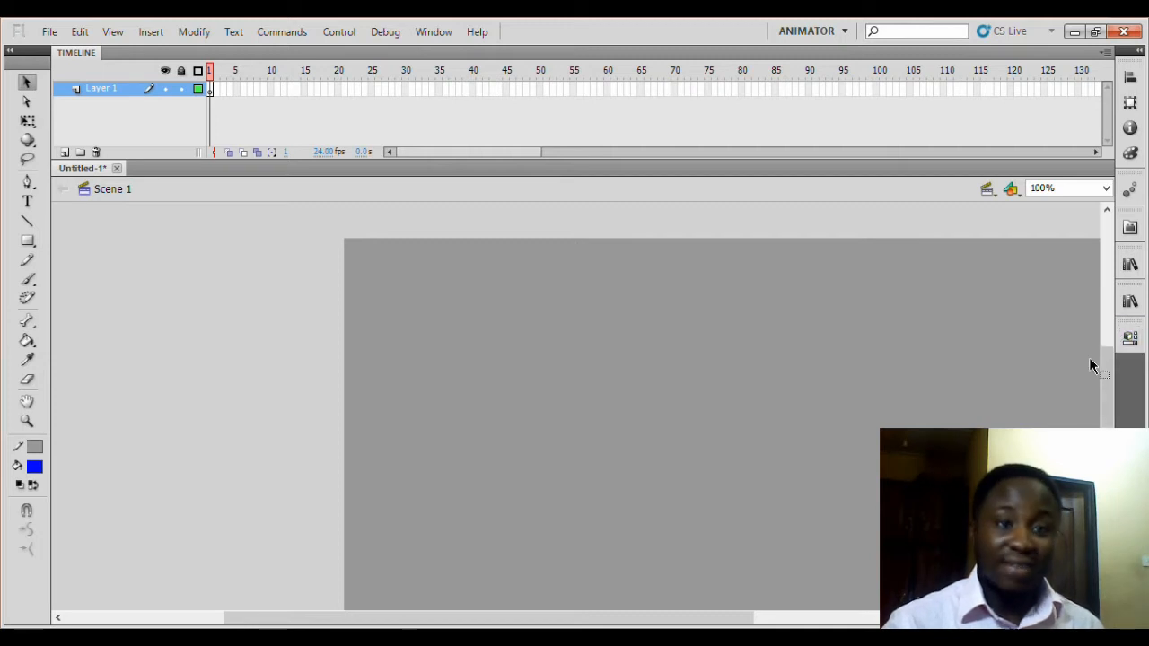
Save the document as tutorial in the grando folder.
{"action": "left_click", "coordinate": [49, 31]}
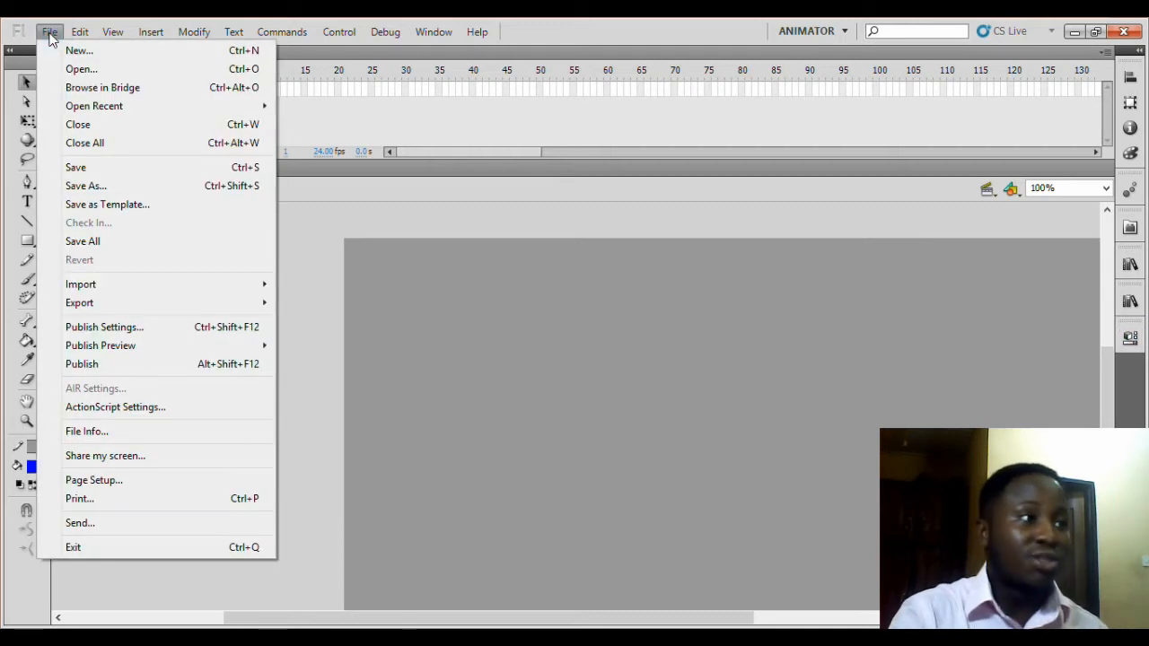
{"action": "left_click", "coordinate": [113, 174]}
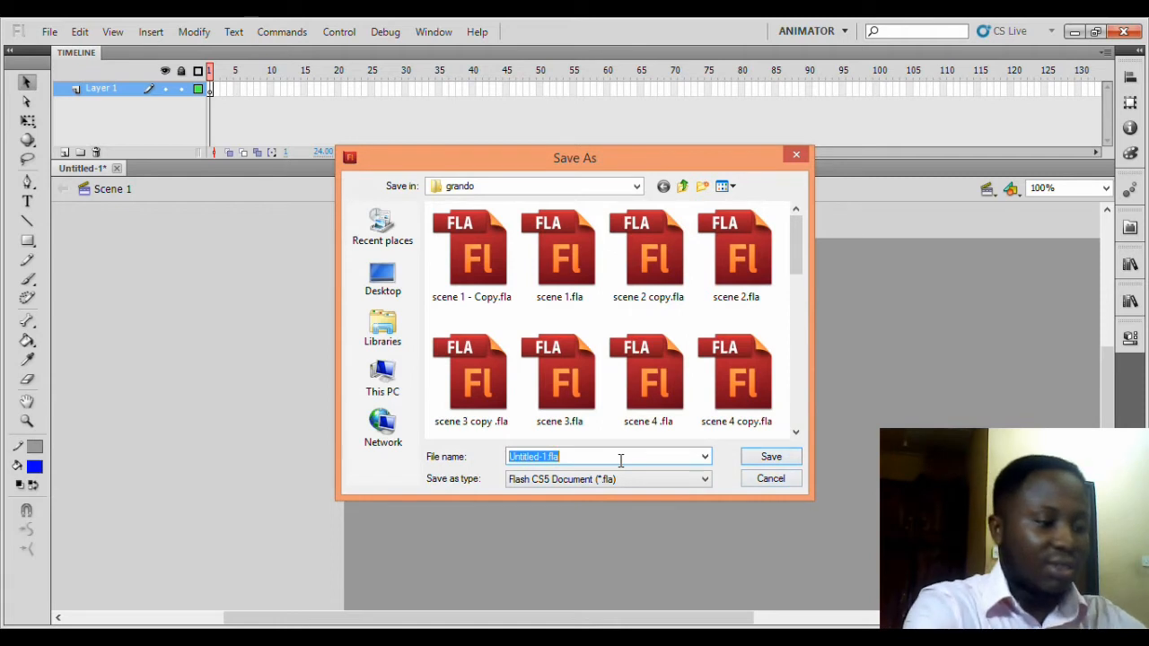
{"action": "type", "text": "tuto"}
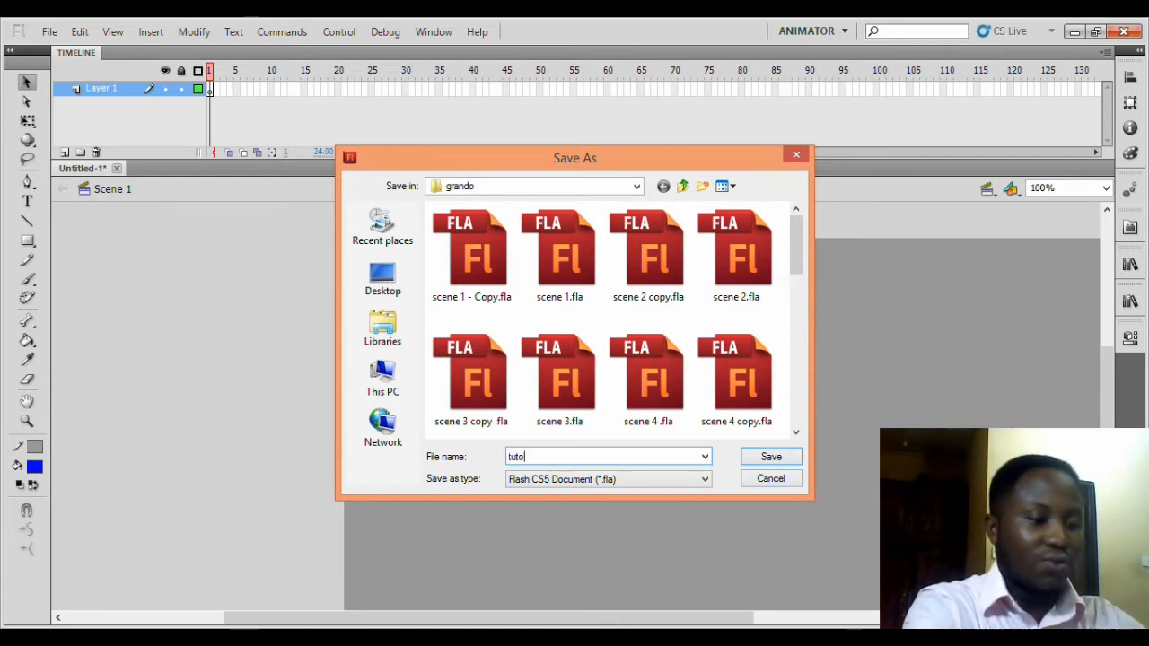
{"action": "type", "text": "r"}
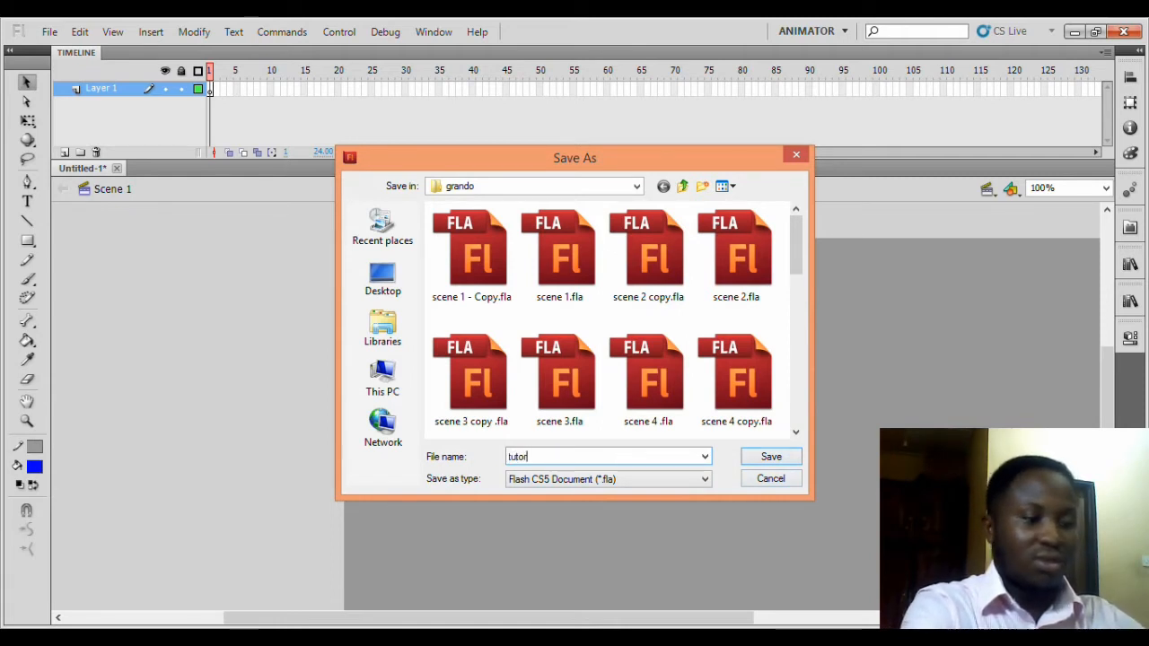
{"action": "type", "text": "ial"}
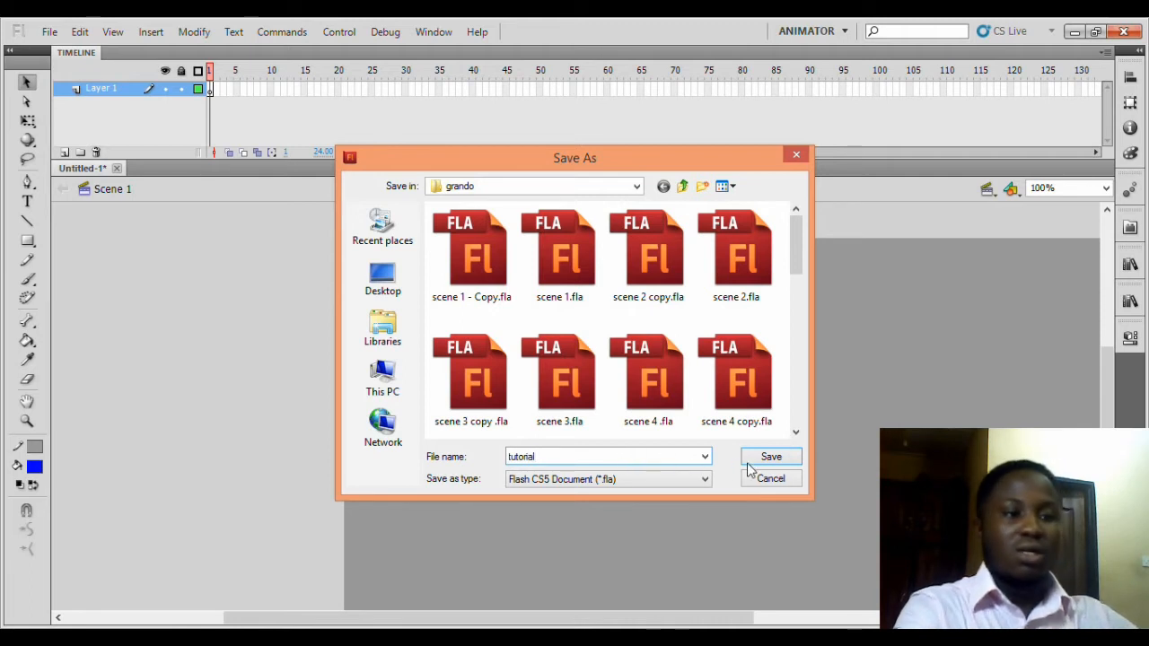
{"action": "left_click", "coordinate": [786, 457]}
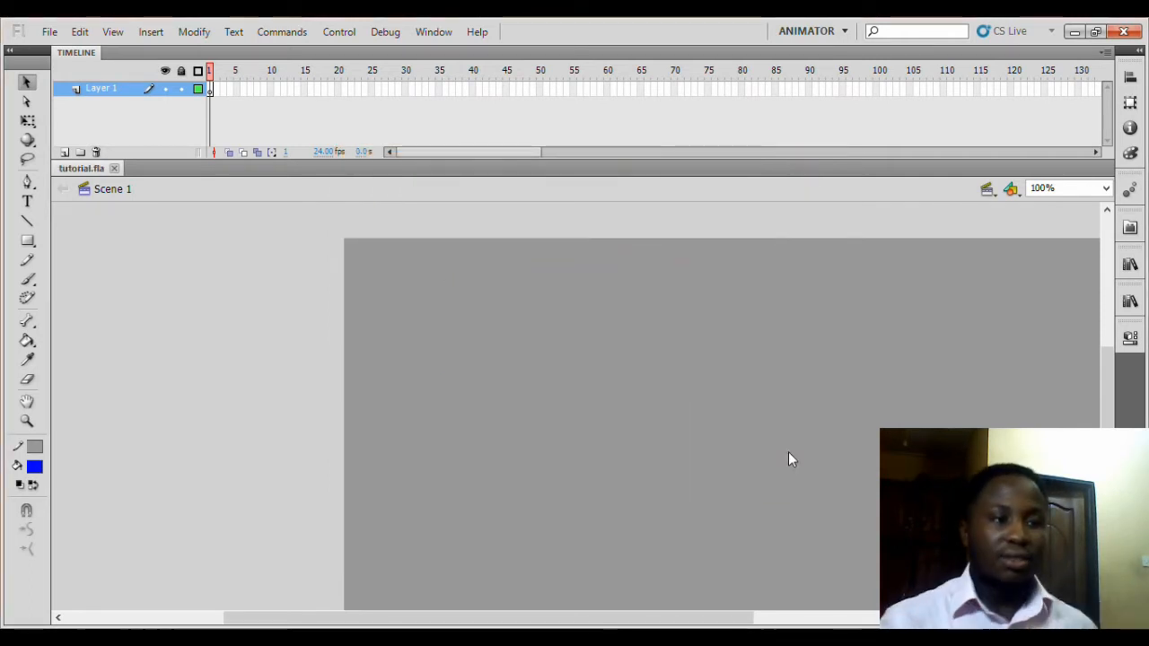